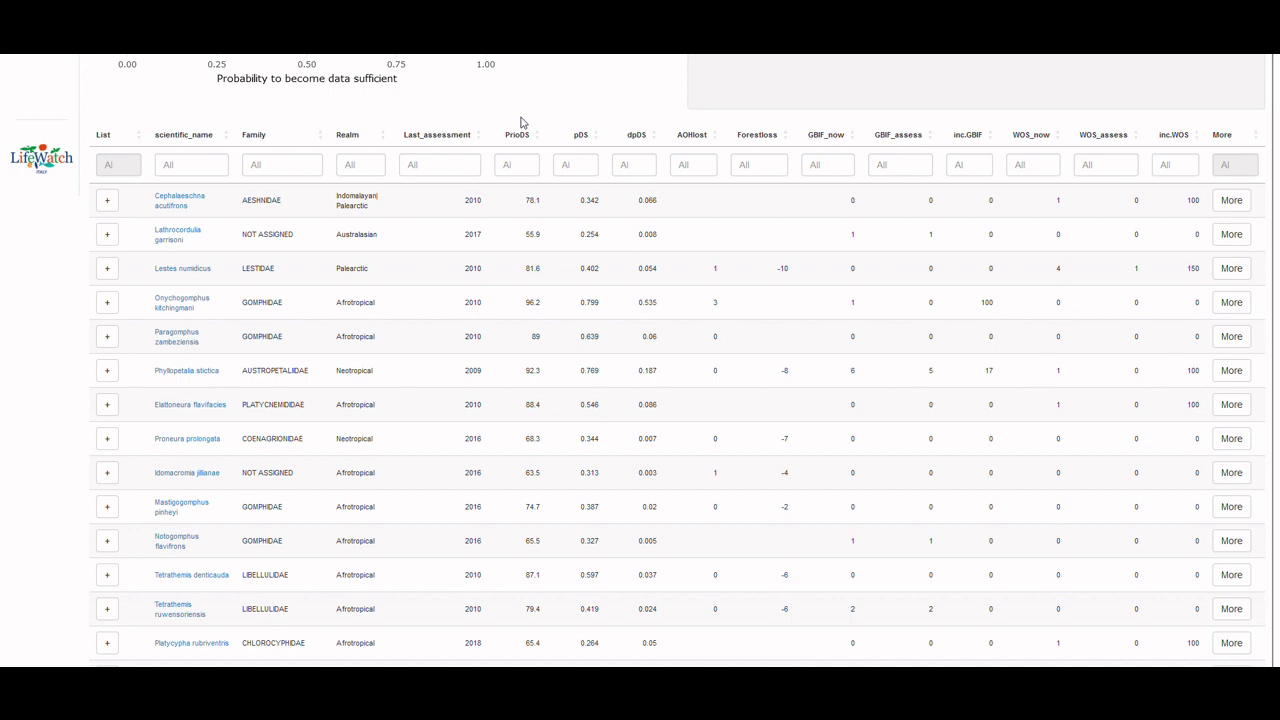
# - Filter the species table to the GOMPHIDAE family and lower the upper limit of the last assessment year range
pyautogui.click(284, 164)
pyautogui.write('gomp')
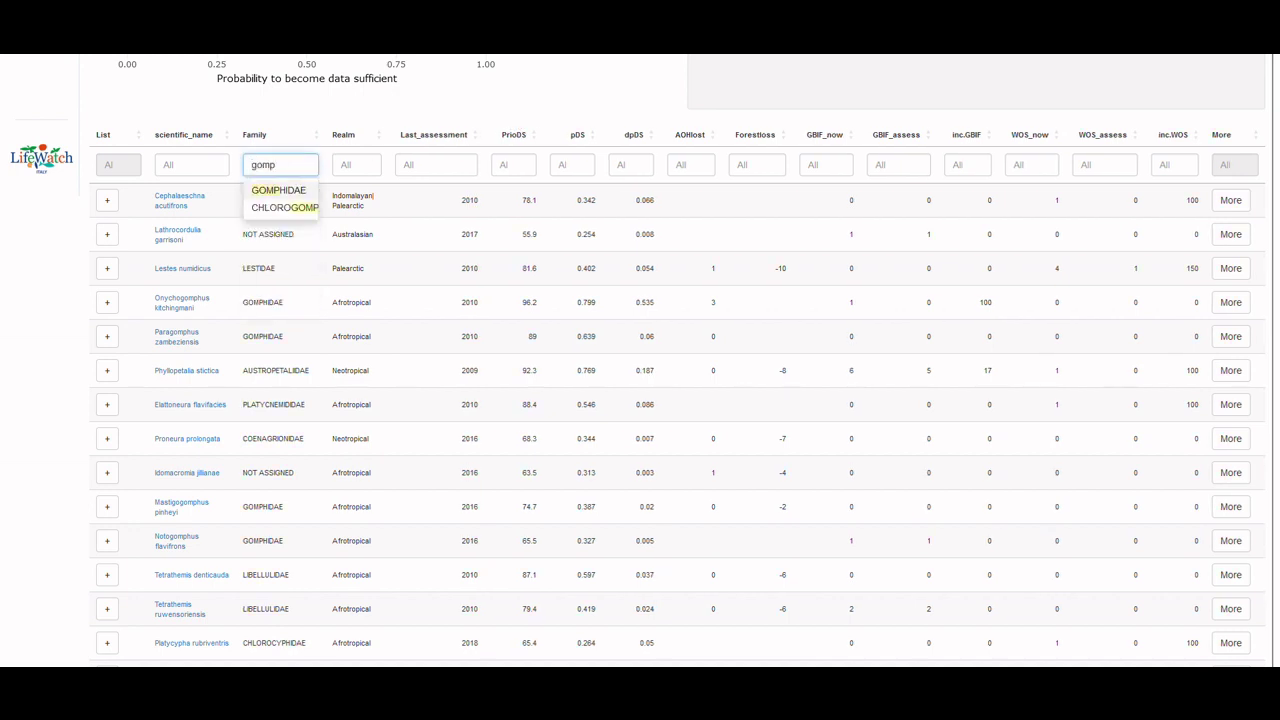
pyautogui.click(285, 192)
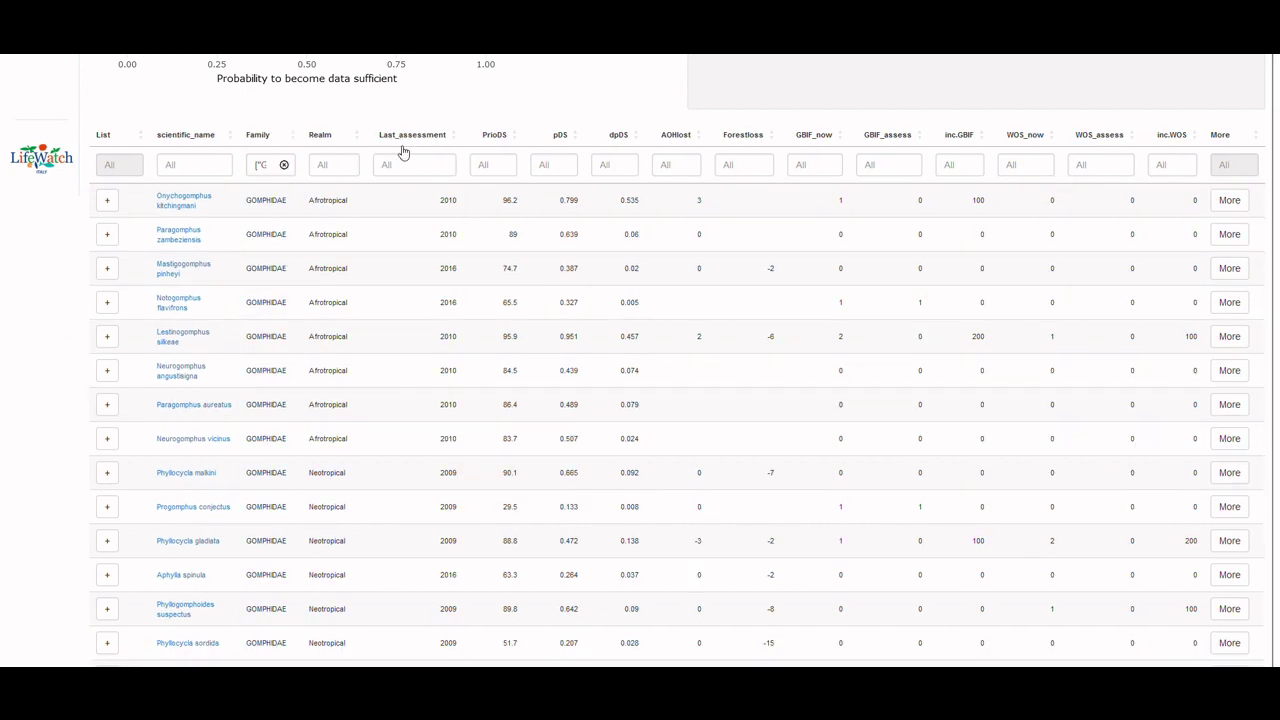
pyautogui.click(409, 162)
pyautogui.moveTo(488, 193); pyautogui.dragTo(469, 192)
# - Filter the table to species with at least 10 current GBIF records
pyautogui.click(814, 164)
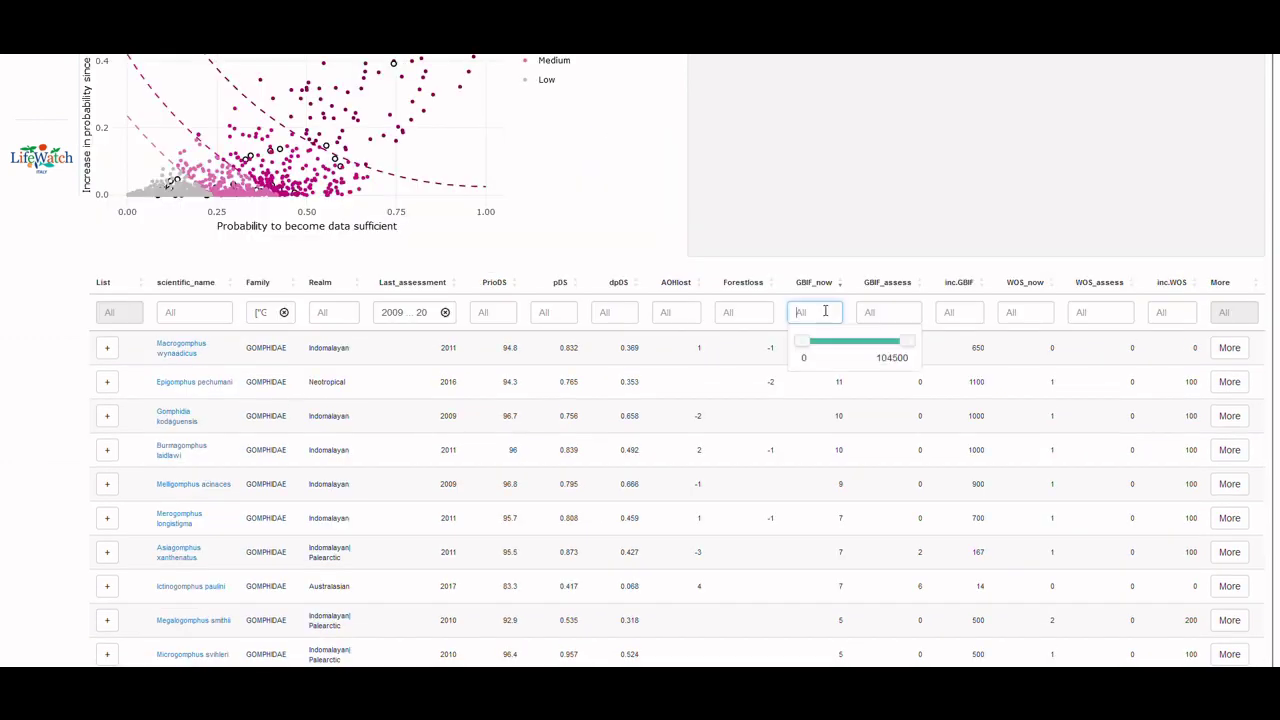
pyautogui.write('10 ...')
pyautogui.click(637, 245)
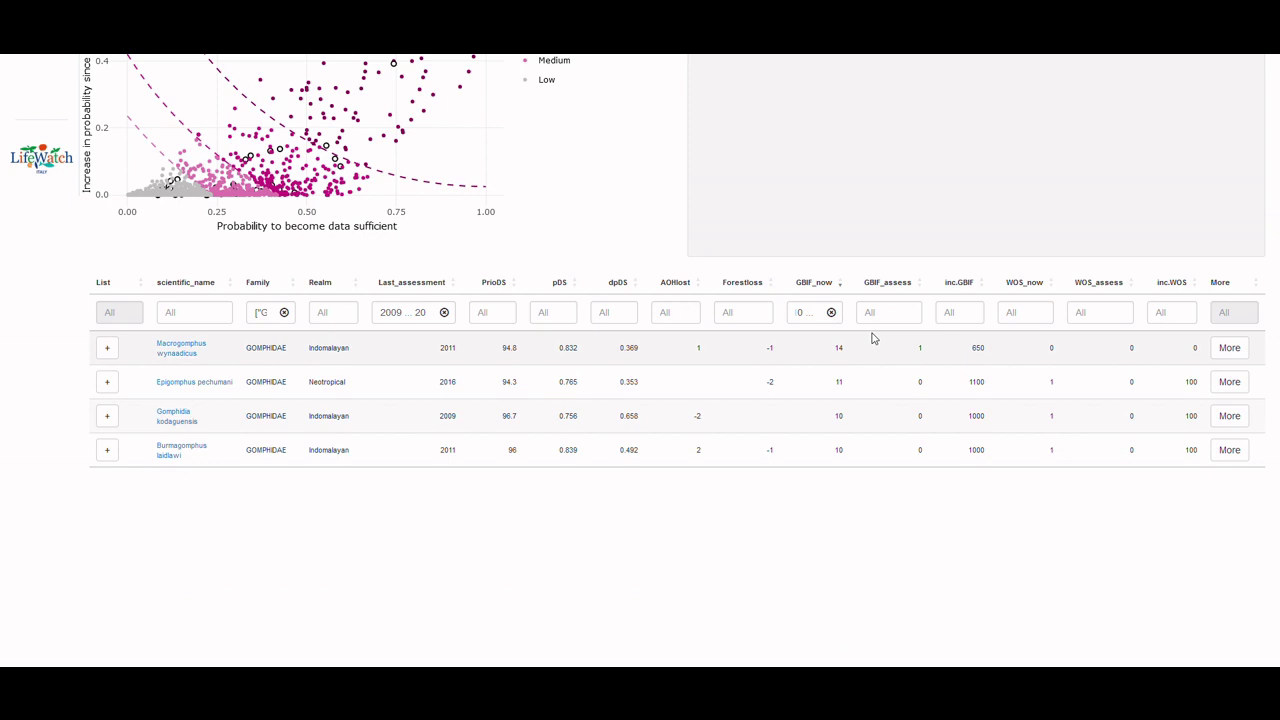
# - Sort the table by inc.GBIF in descending order and highlight Epigomphus pechumani on the scatterplot
pyautogui.click(984, 285)
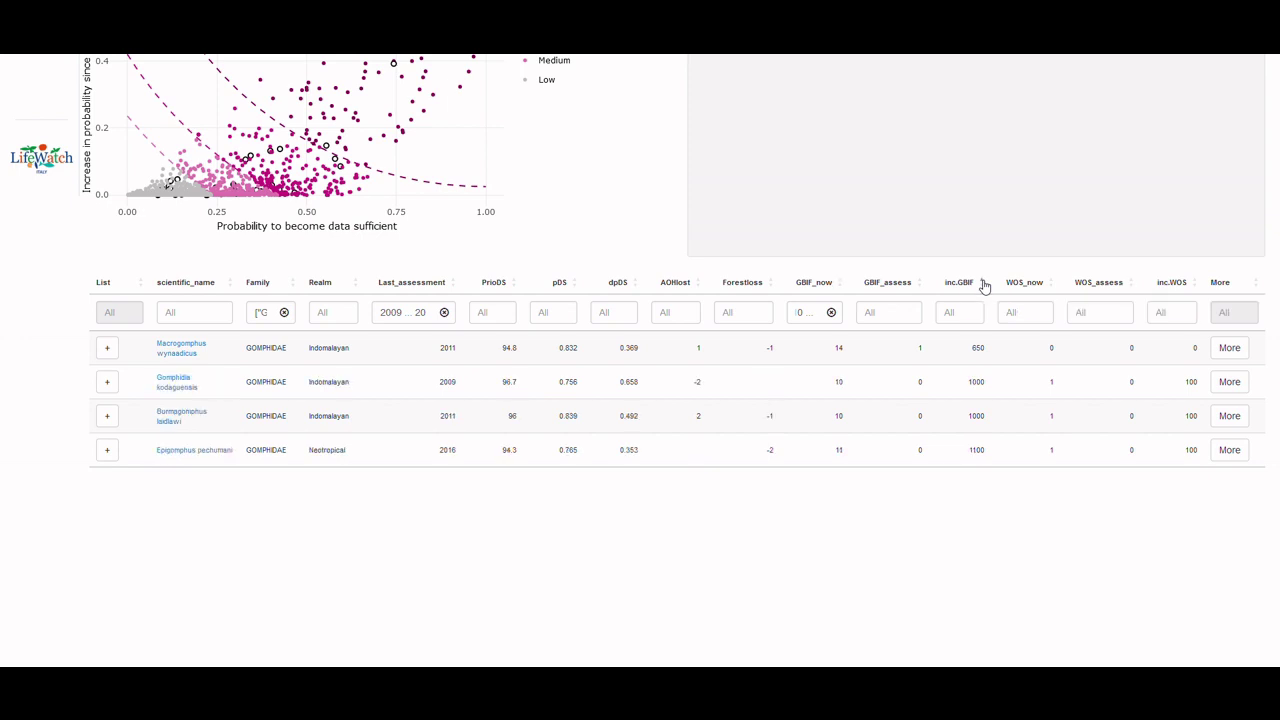
pyautogui.click(984, 285)
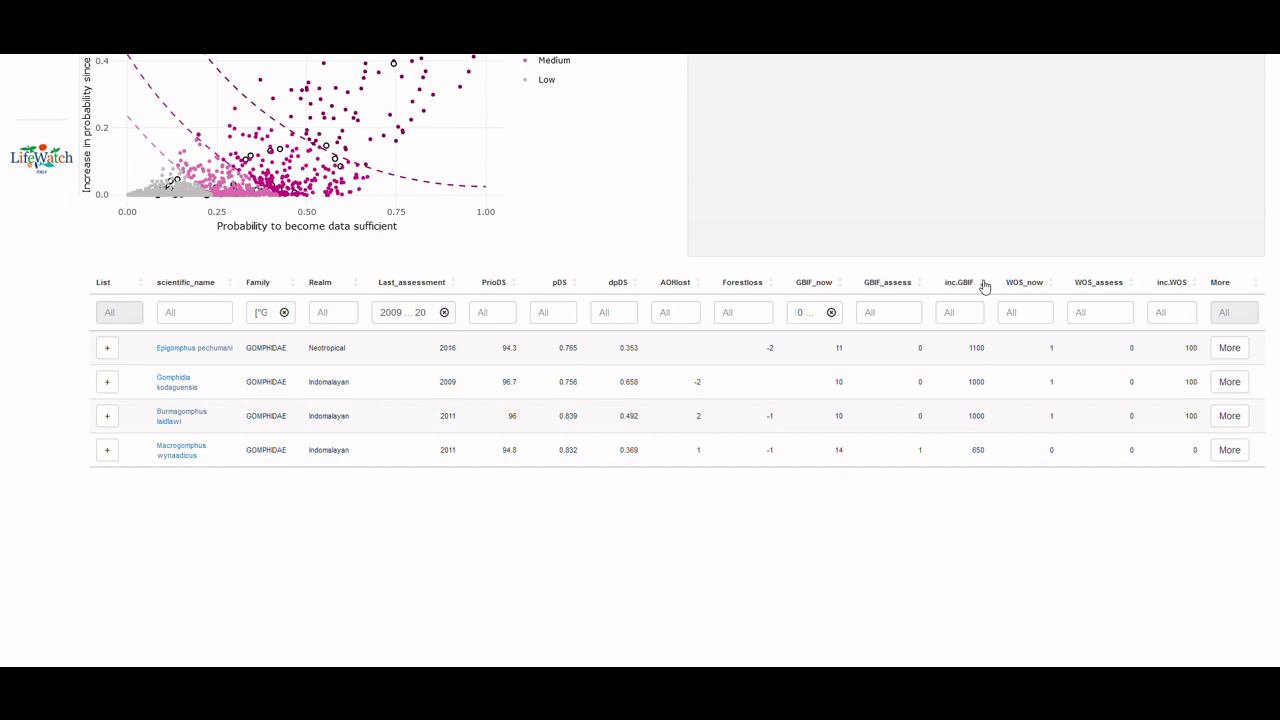
pyautogui.click(366, 352)
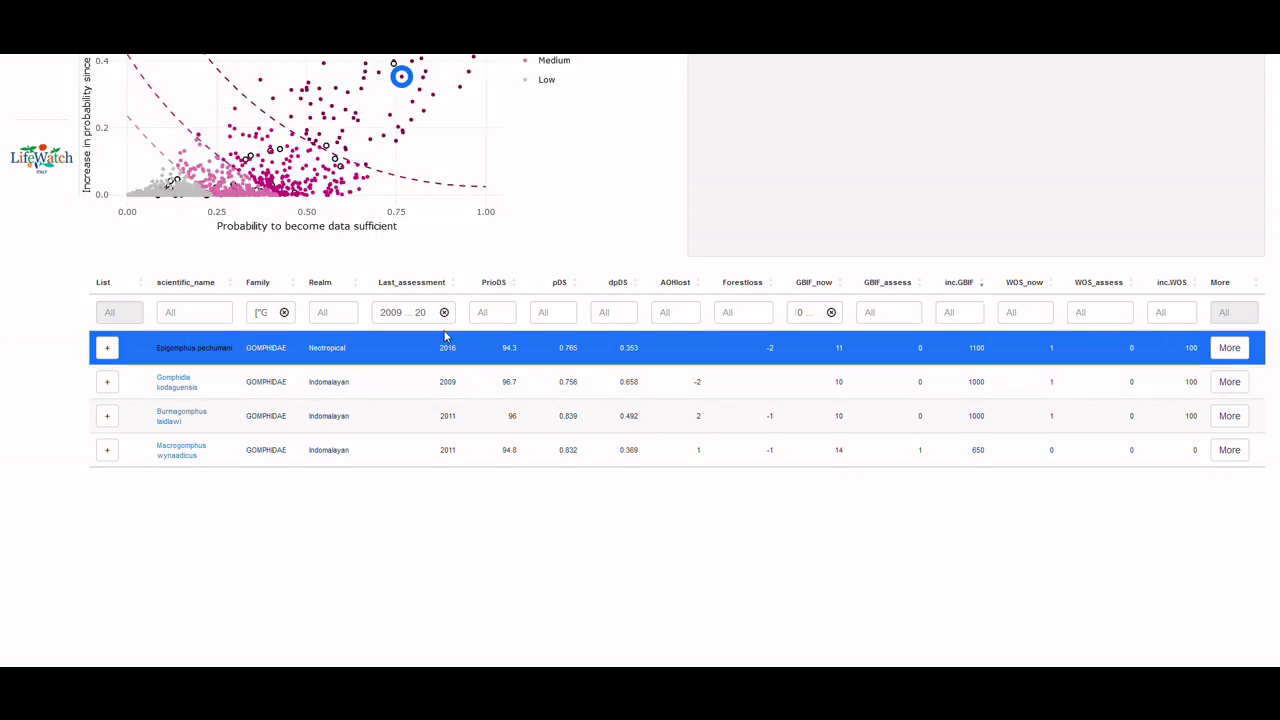
pyautogui.scroll(2, 436, 344)
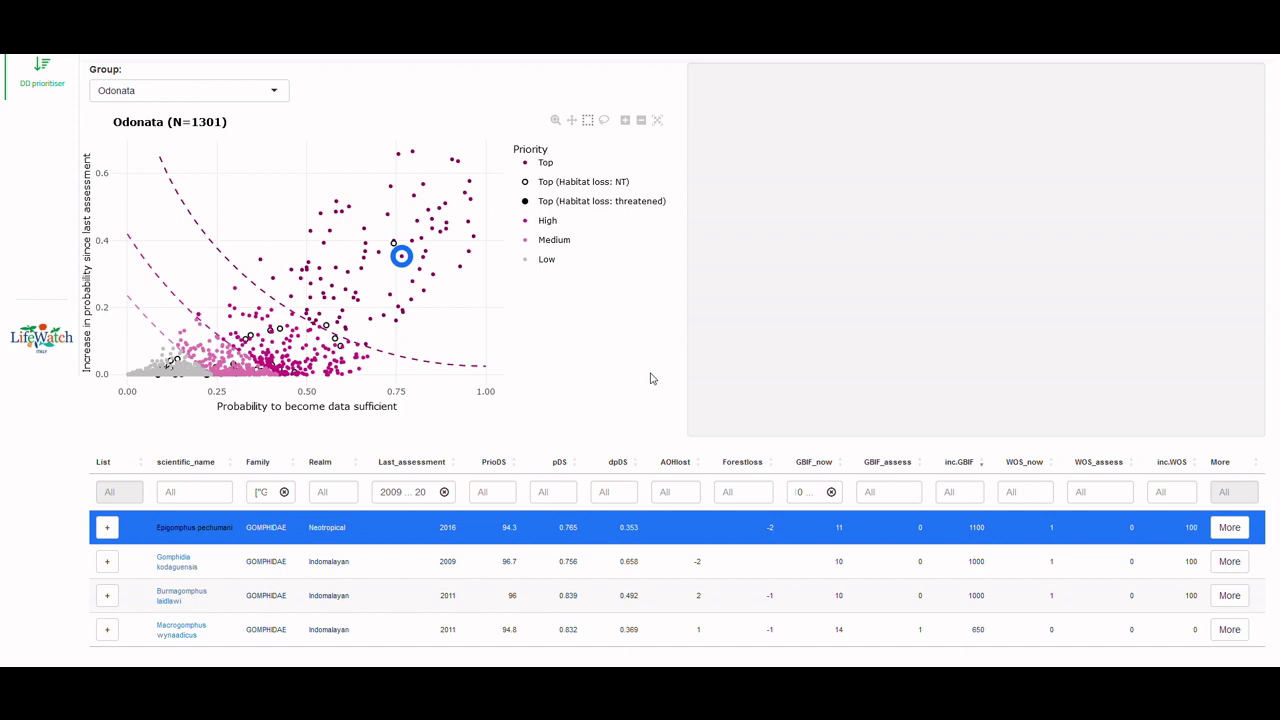
# - Bring up more information on Burmagomphus laidlawi and read its reassessment priority statement and Web of Science article
pyautogui.click(1229, 596)
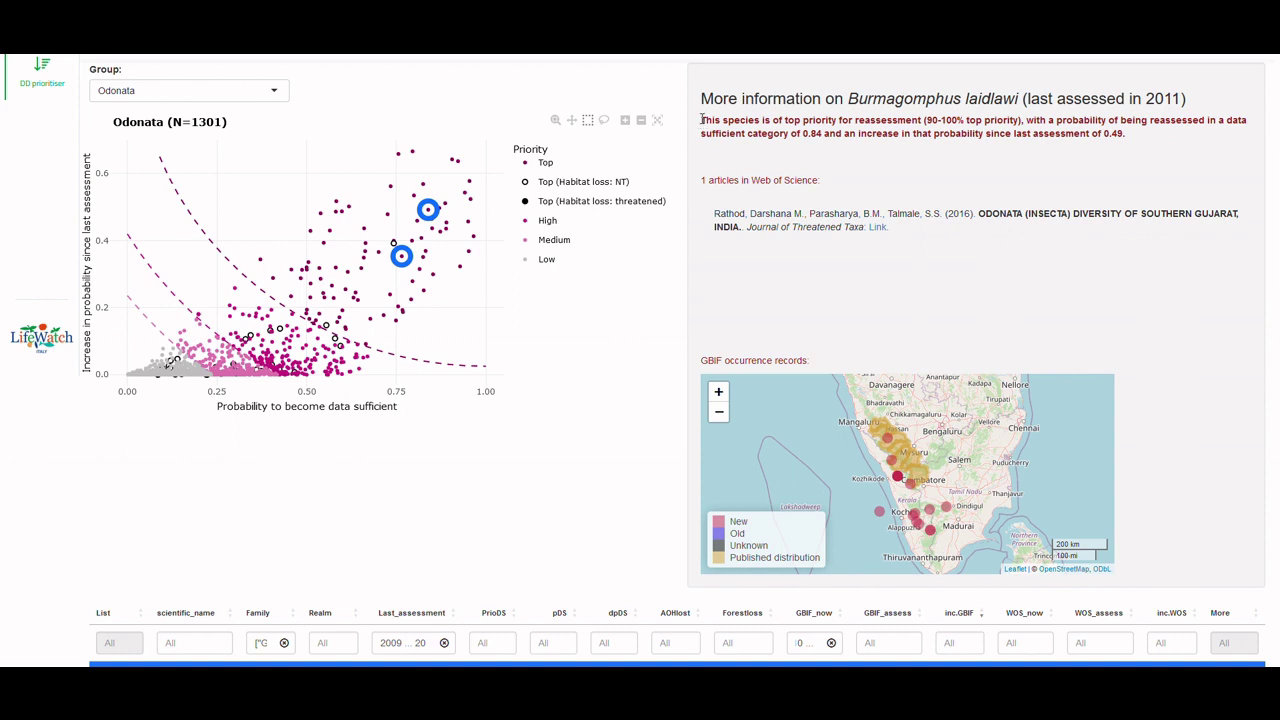
pyautogui.moveTo(702, 120); pyautogui.dragTo(775, 152)
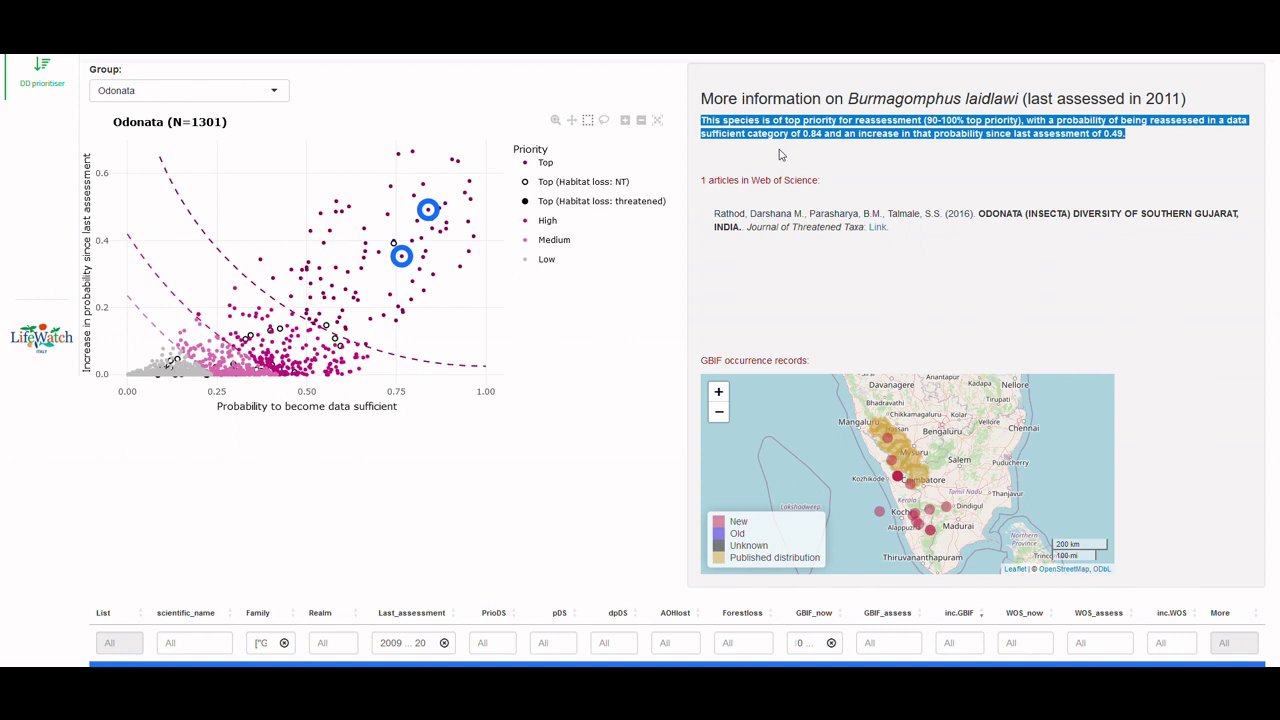
pyautogui.click(781, 154)
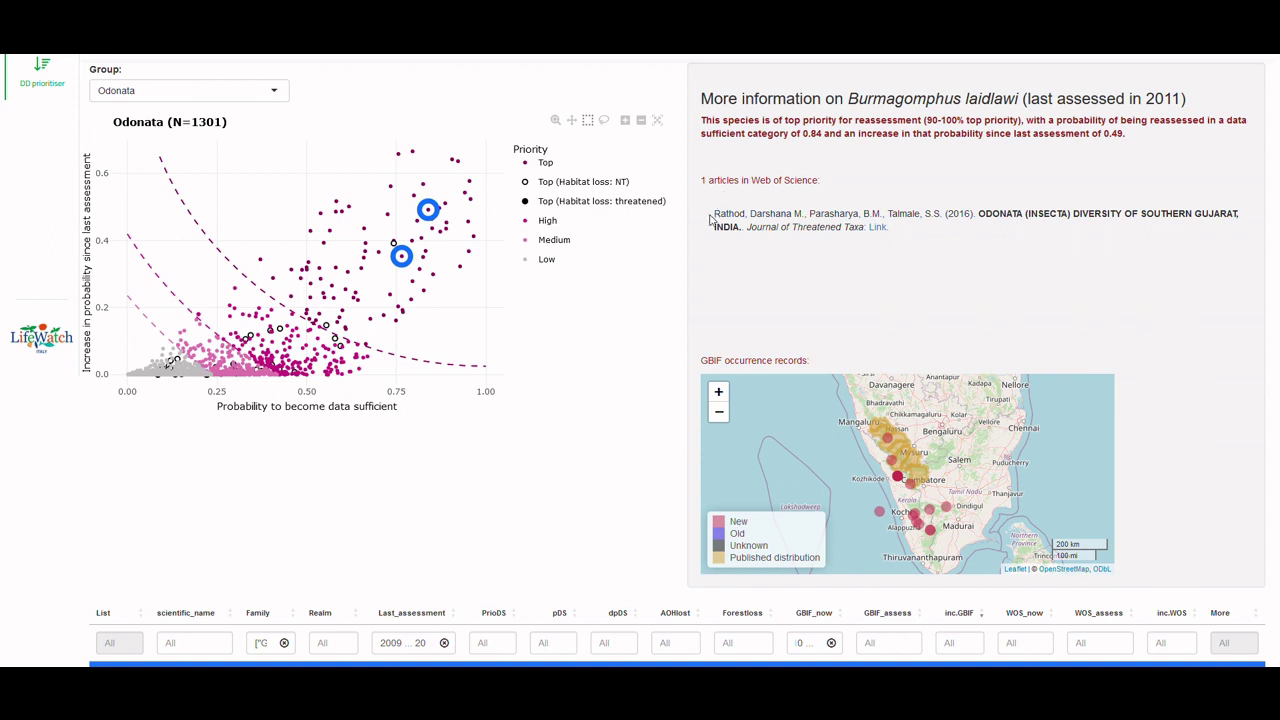
pyautogui.moveTo(710, 218); pyautogui.dragTo(783, 240)
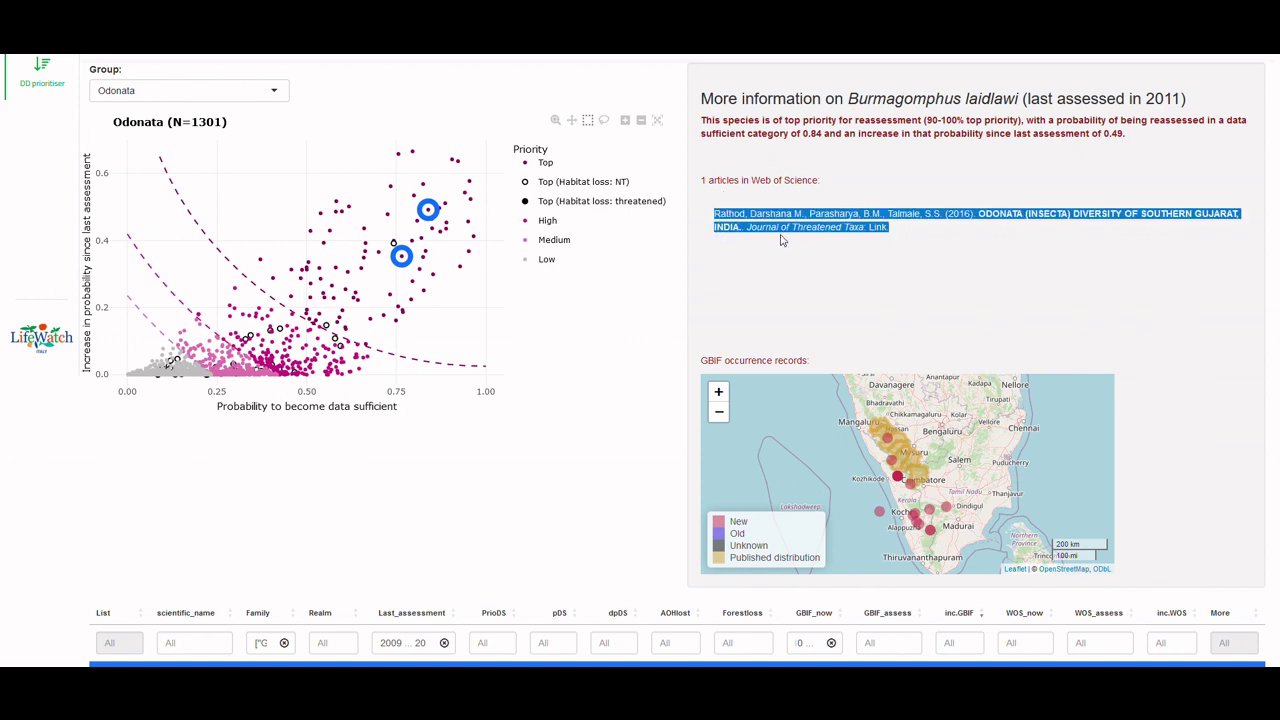
pyautogui.click(785, 241)
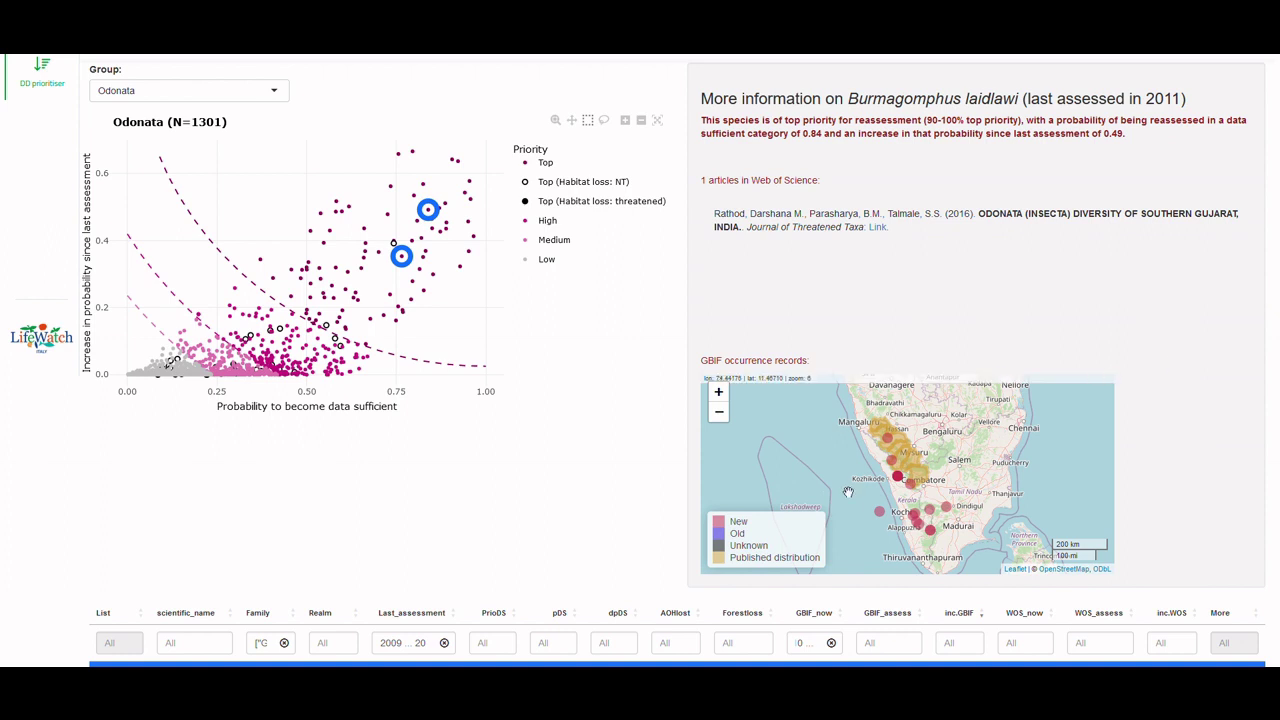
# - Inspect the details of several new GBIF observations of Burmagomphus laidlawi in southern India on the occurrence map
pyautogui.scroll(2, 970, 503)
pyautogui.scroll(-2, 950, 503)
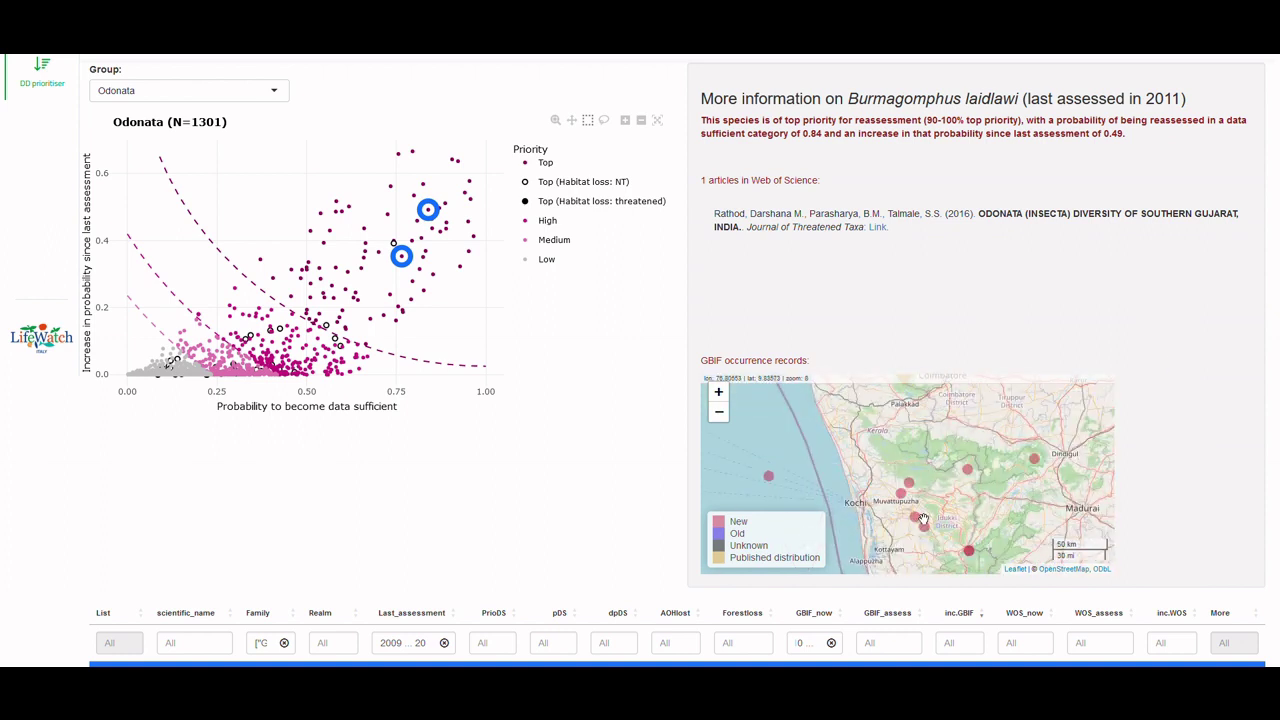
pyautogui.click(937, 510)
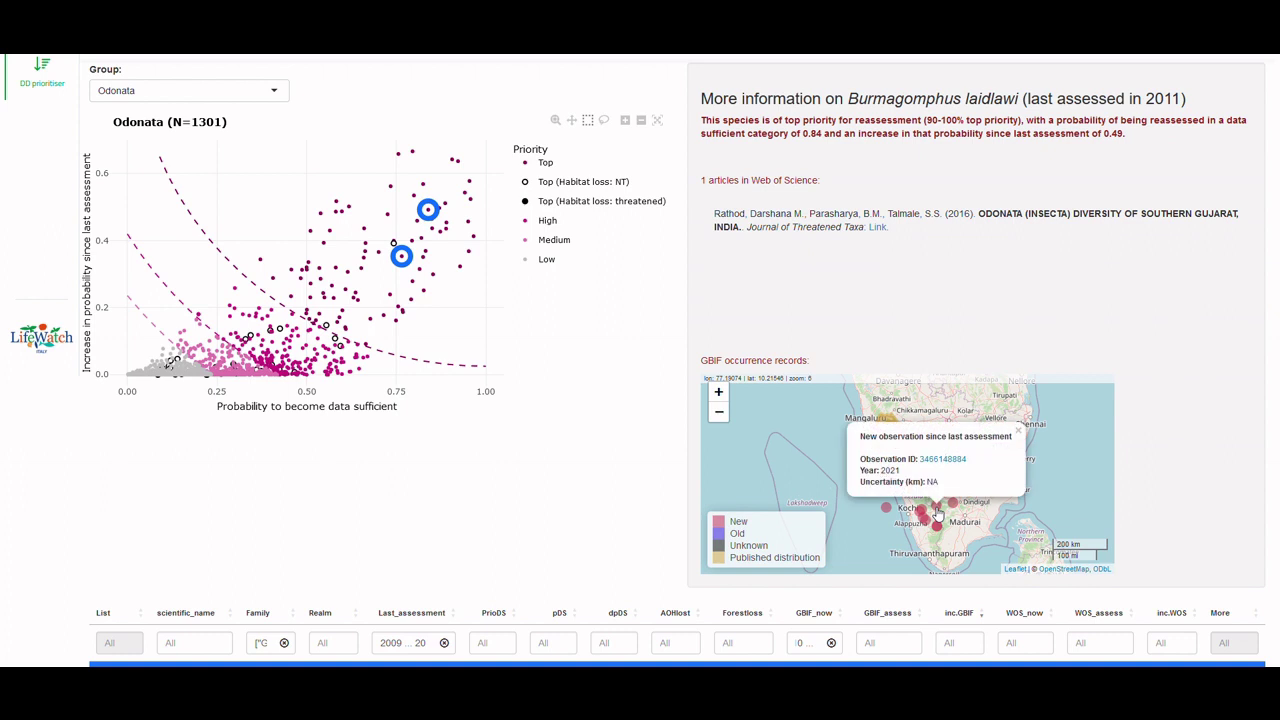
pyautogui.click(922, 511)
pyautogui.click(924, 520)
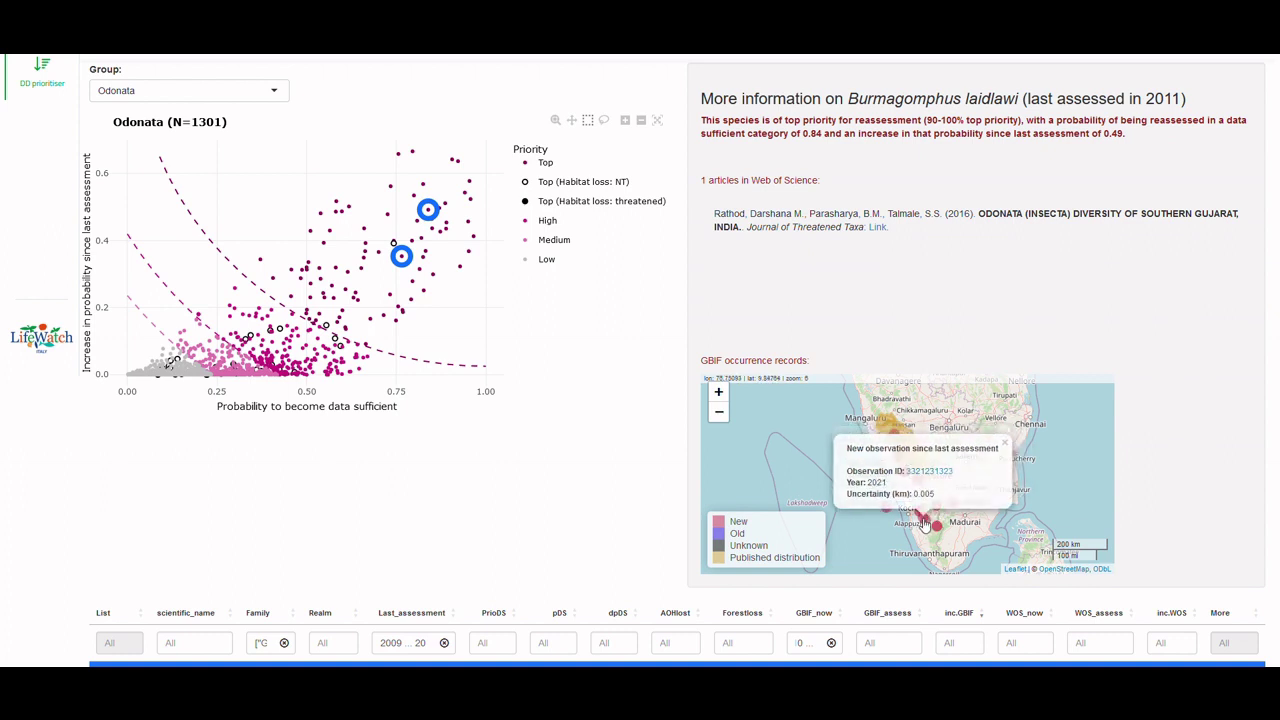
pyautogui.click(938, 526)
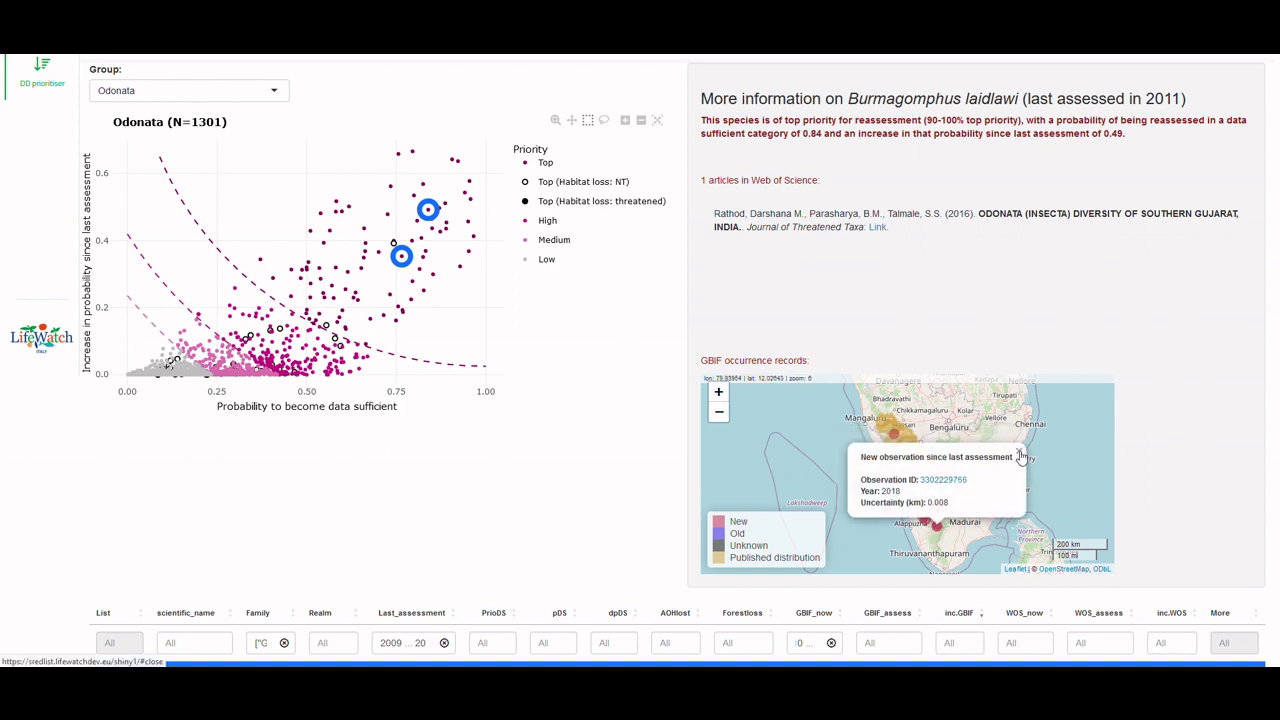
pyautogui.click(1028, 454)
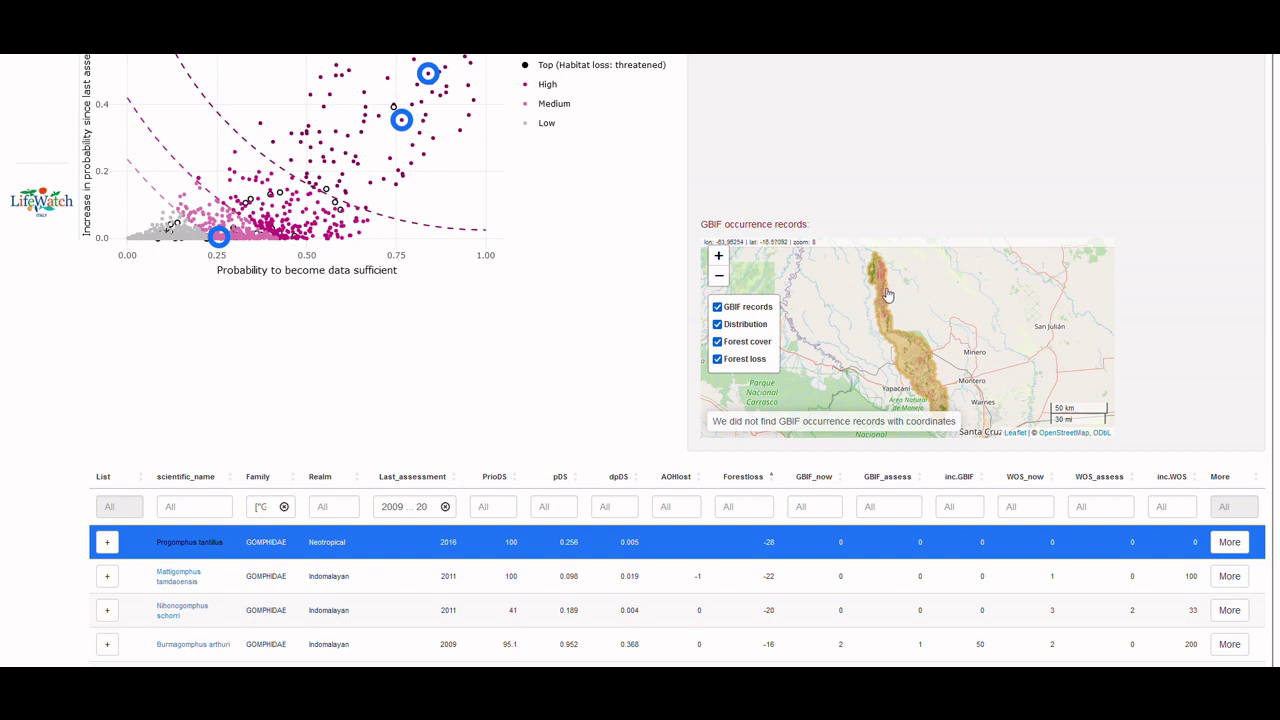
# - Toggle the Forest loss layer on the distribution map of Progomphus tantillus
pyautogui.click(717, 359)
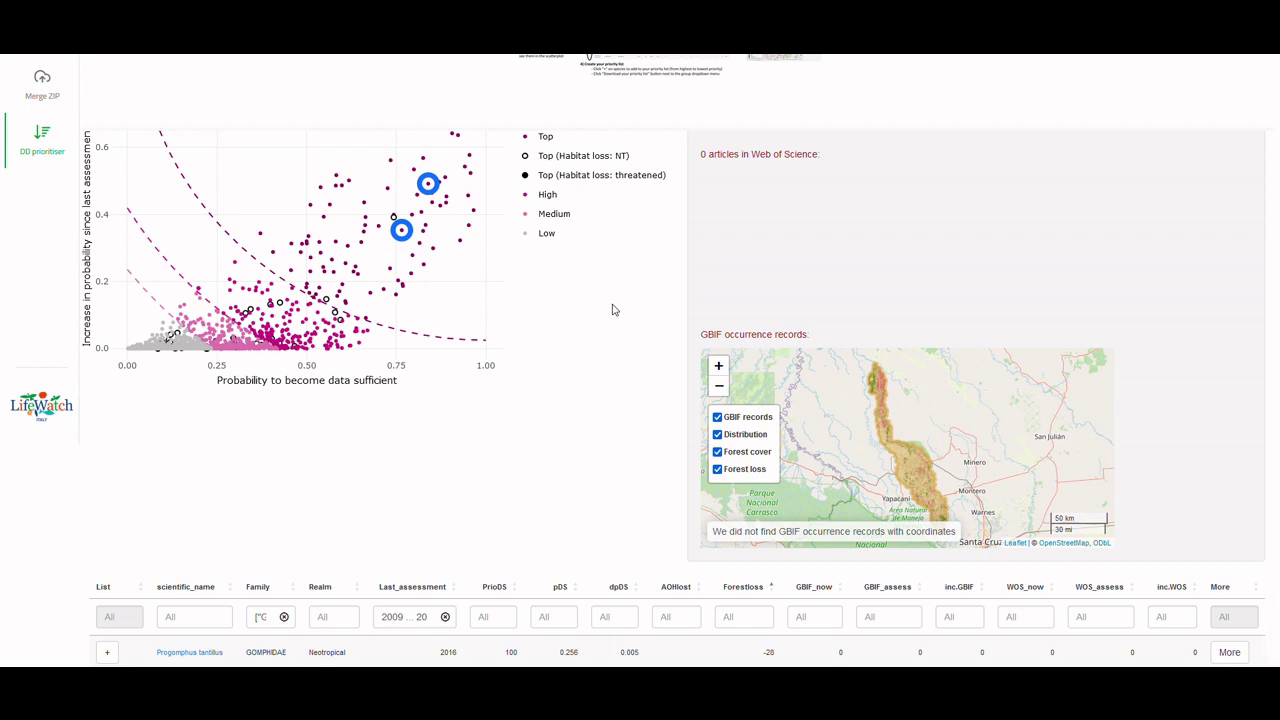
# - Add Progomphus tantillus, Nihonogomphus schorri, Phyllocycla sordida, Mattigomphus tamdaoensis, Burmagomphus arthuri, Leptogomphus baolocensis, Aphylla robusta and Aphylla silvatica to the priority list
pyautogui.scroll(-2, 612, 310)
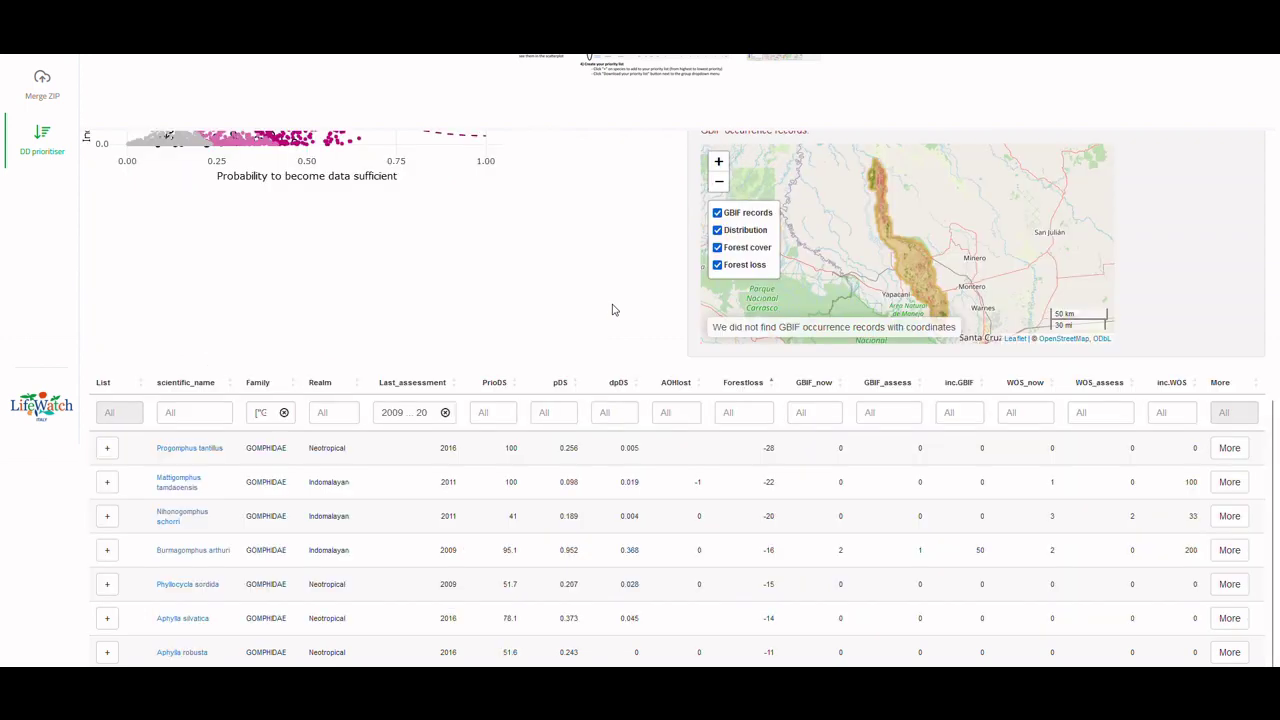
pyautogui.scroll(-1, 621, 322)
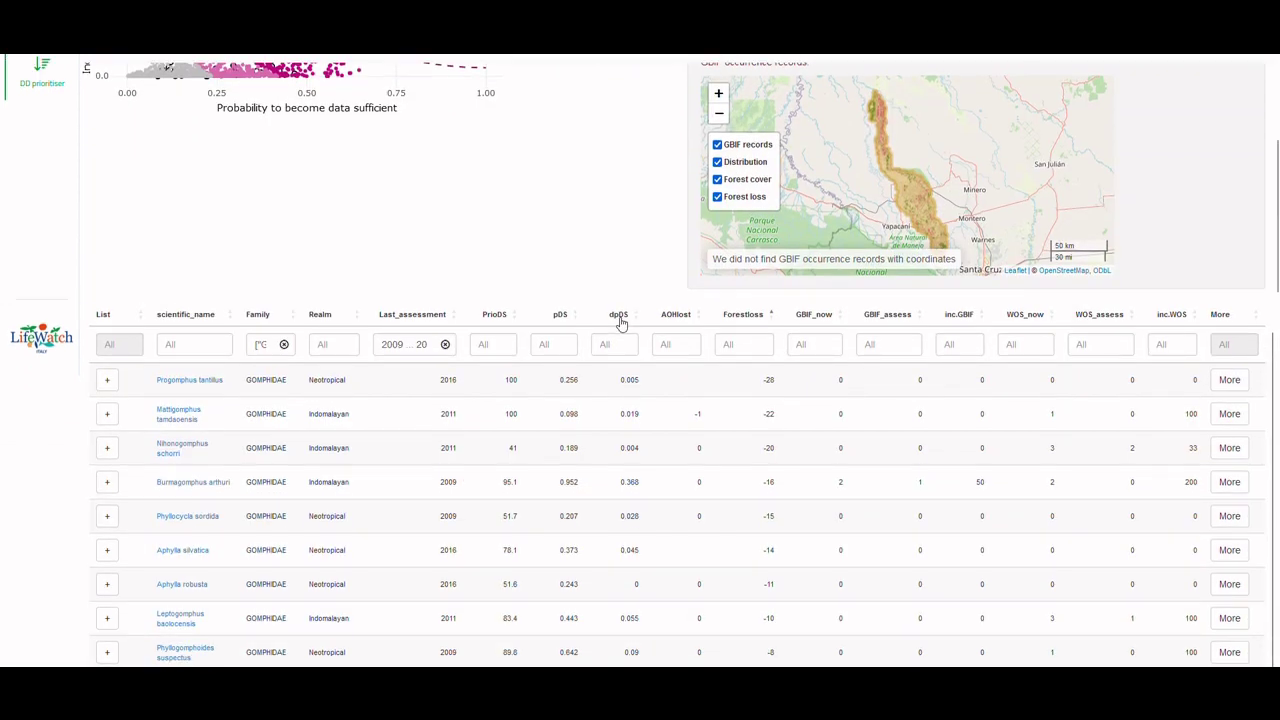
pyautogui.click(107, 380)
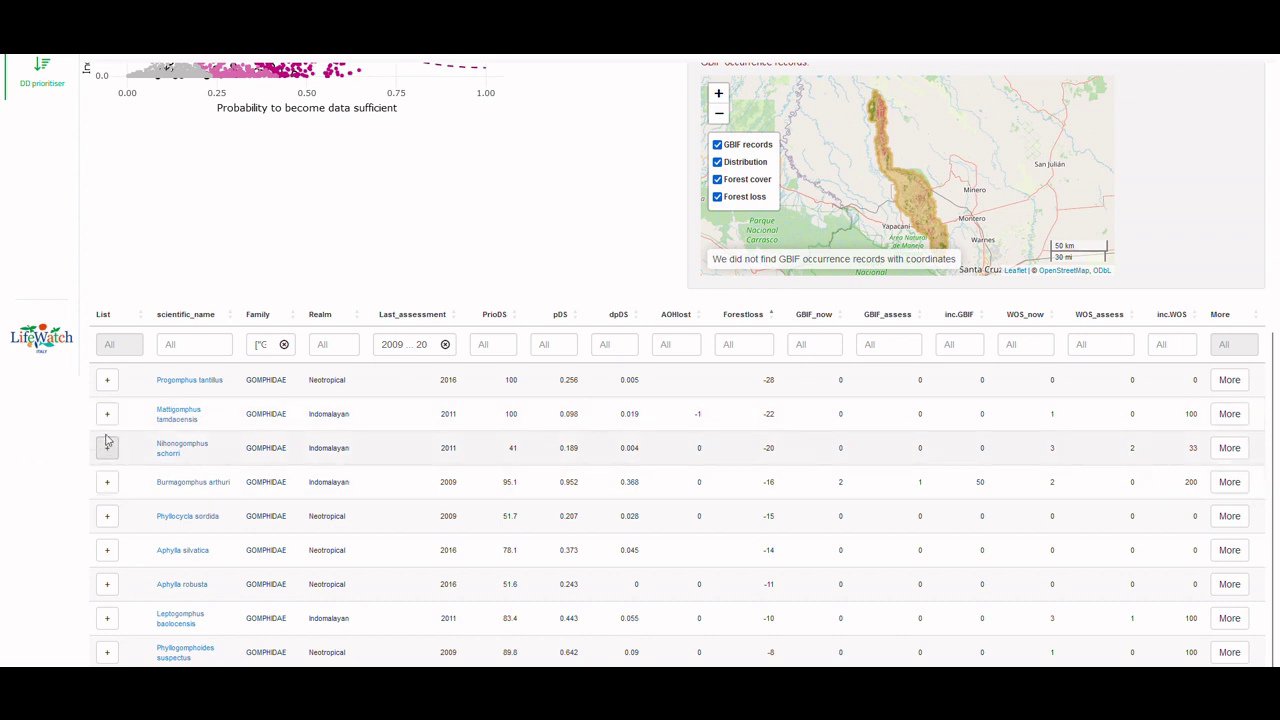
pyautogui.click(107, 415)
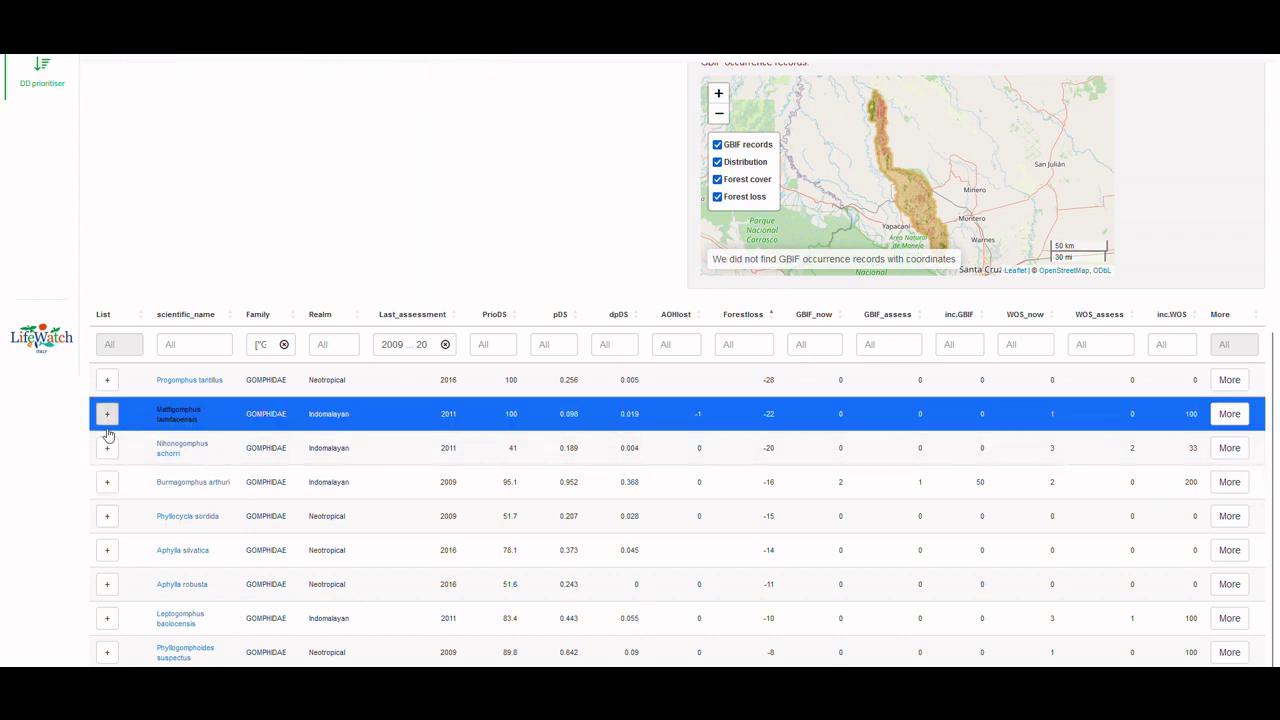
pyautogui.click(110, 486)
pyautogui.click(108, 617)
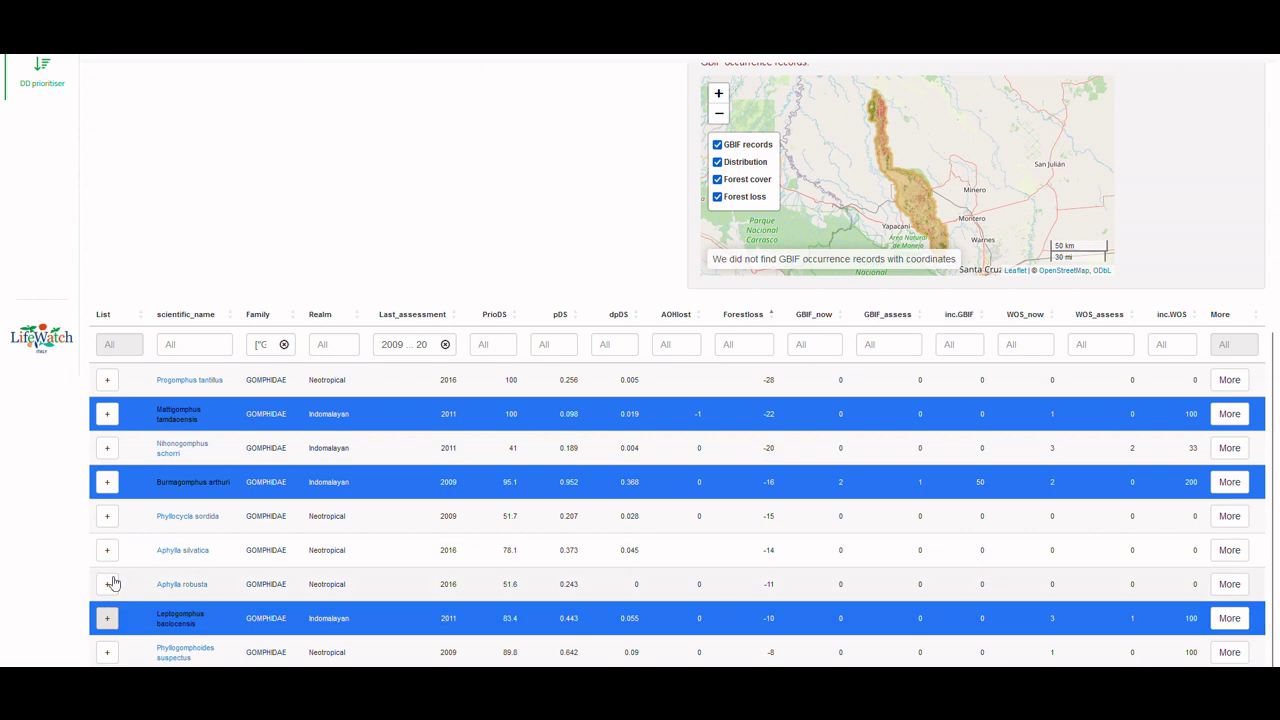
pyautogui.click(110, 584)
pyautogui.click(107, 550)
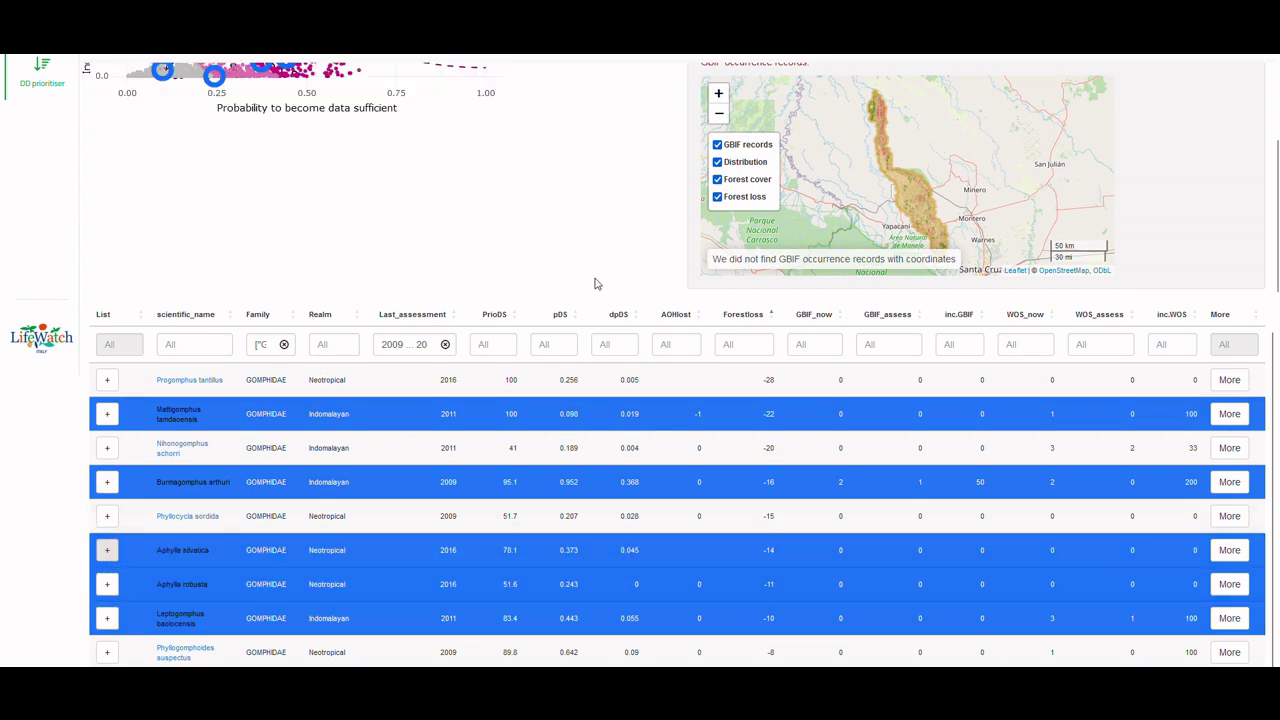
# - Download the priority list and review its ordered species in the spreadsheet program
pyautogui.scroll(3, 598, 288)
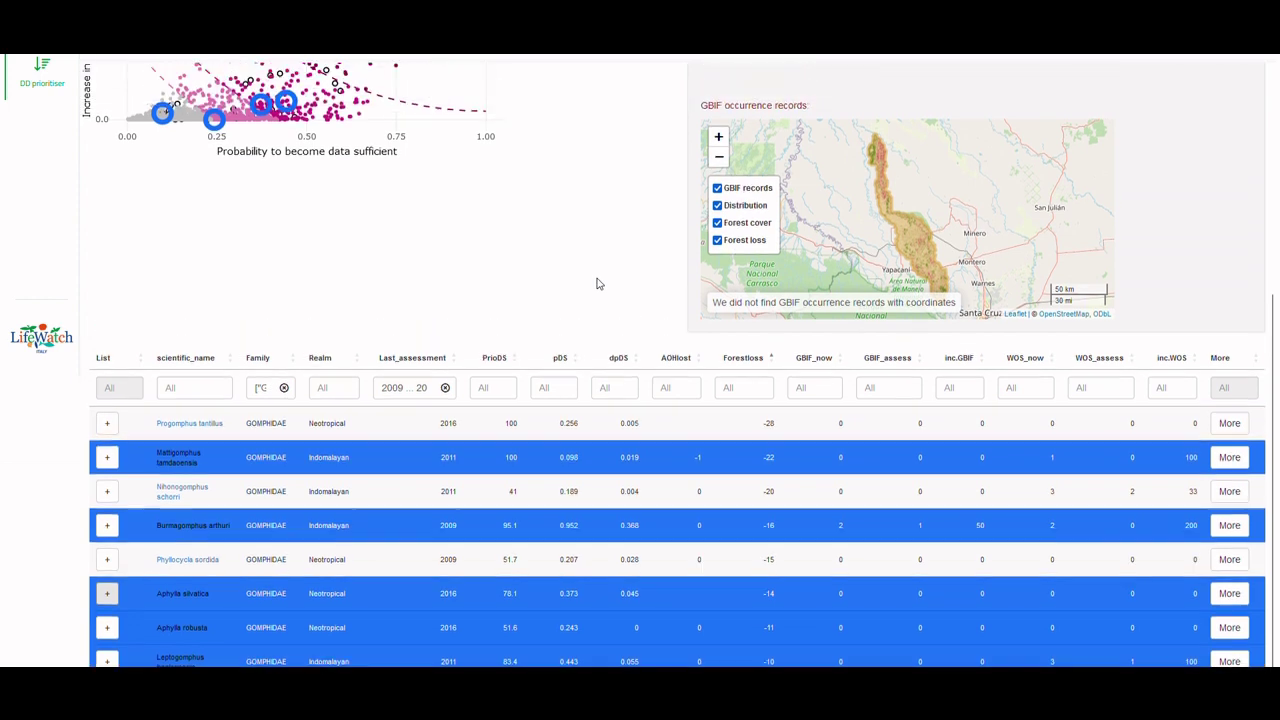
pyautogui.scroll(1, 602, 291)
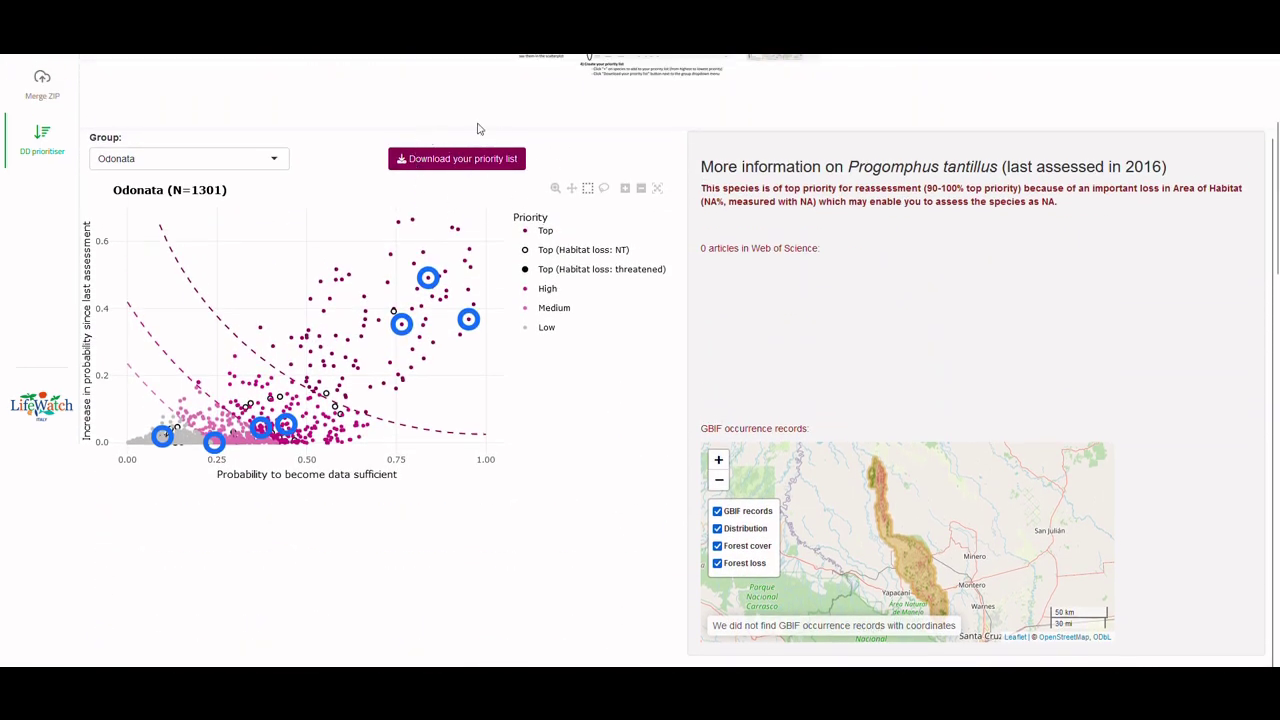
pyautogui.click(453, 165)
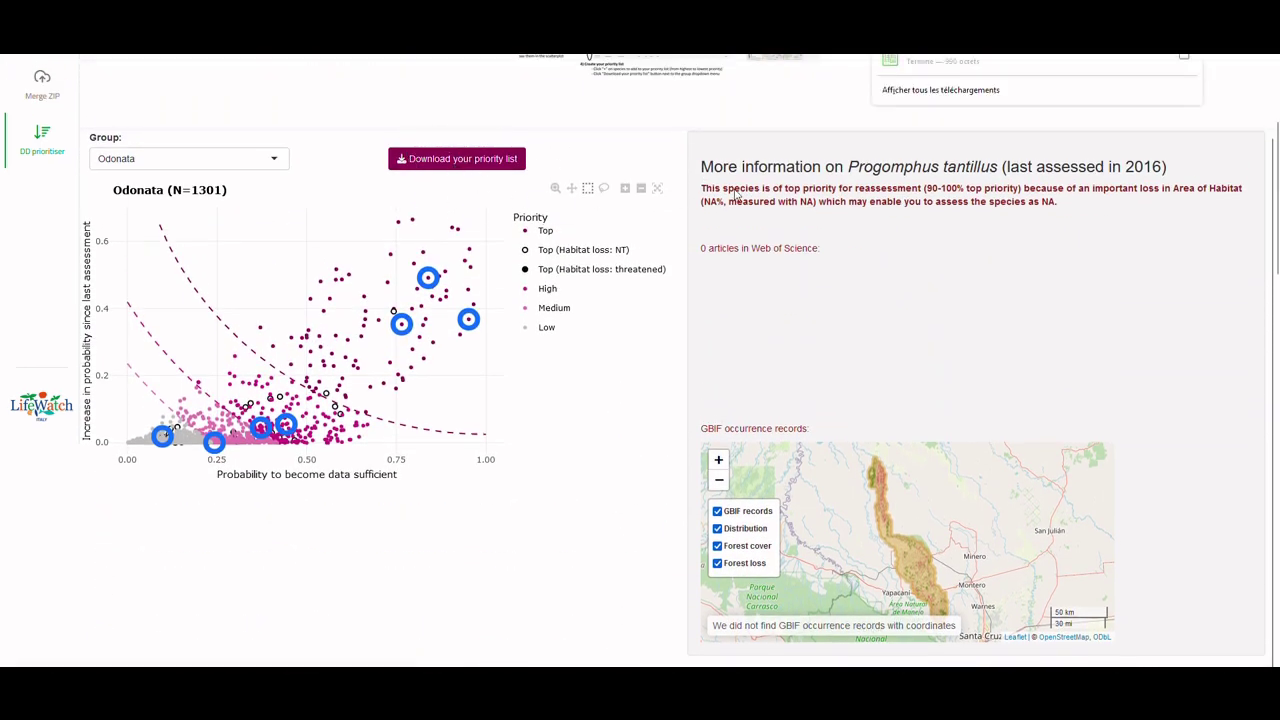
pyautogui.click(969, 72)
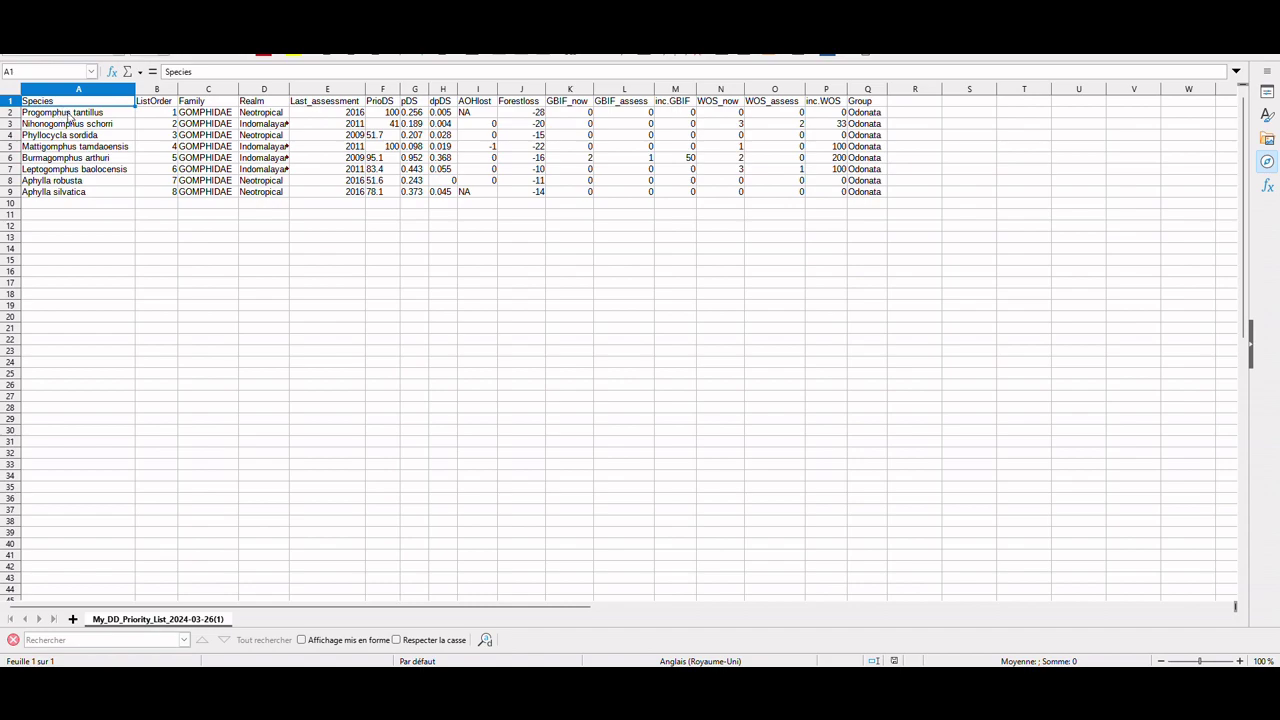
pyautogui.moveTo(66, 114); pyautogui.dragTo(57, 194)
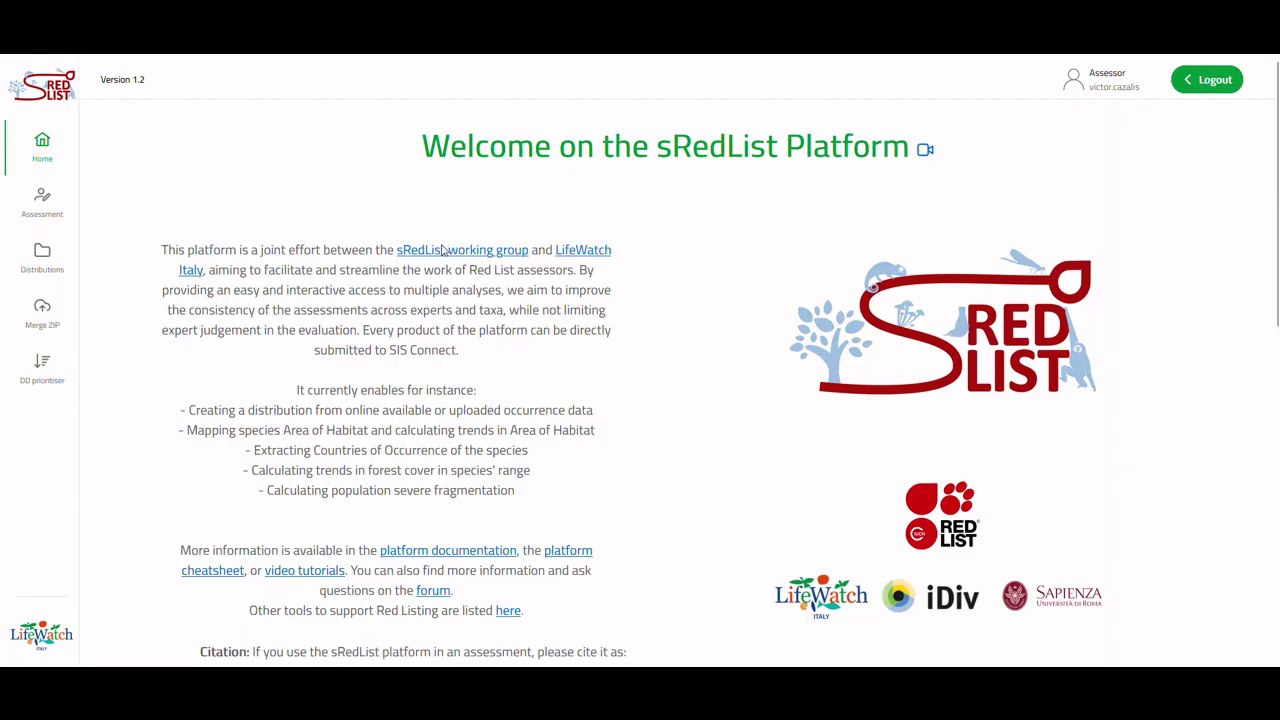
# - Look through the sRedList home page down to the Support links in the footer
pyautogui.scroll(-5, 387, 272)
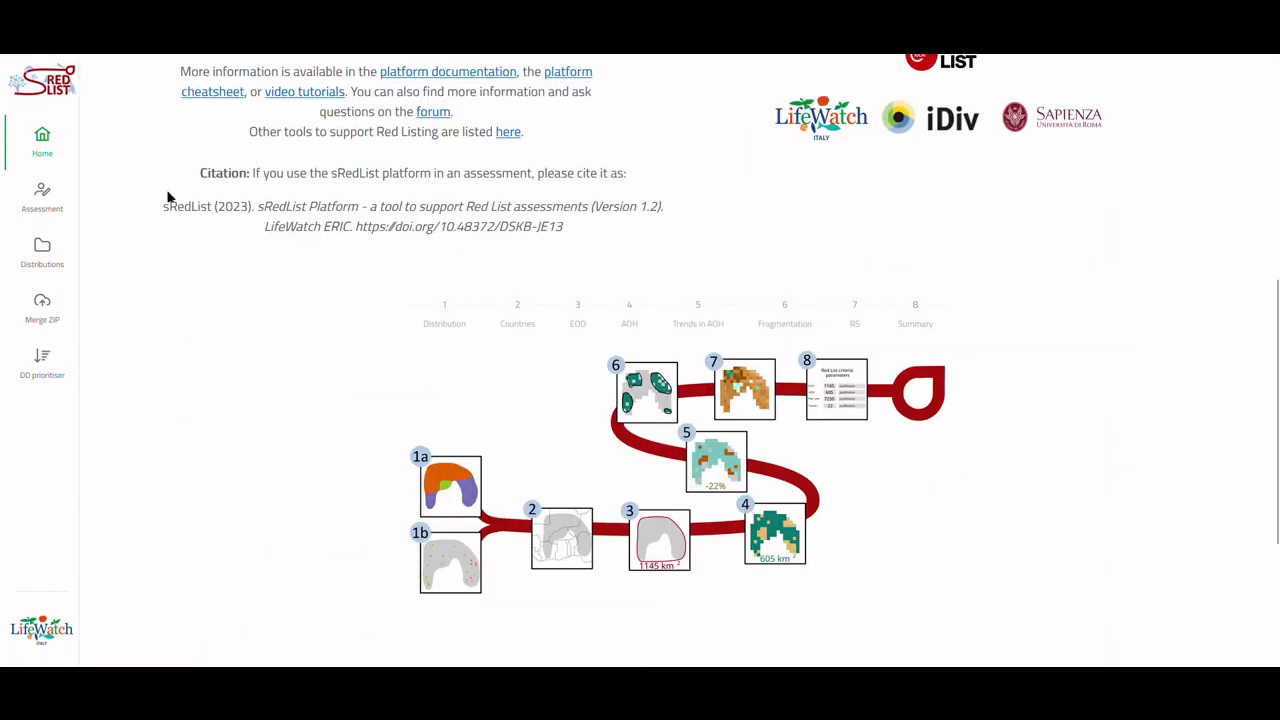
pyautogui.scroll(-3, 168, 197)
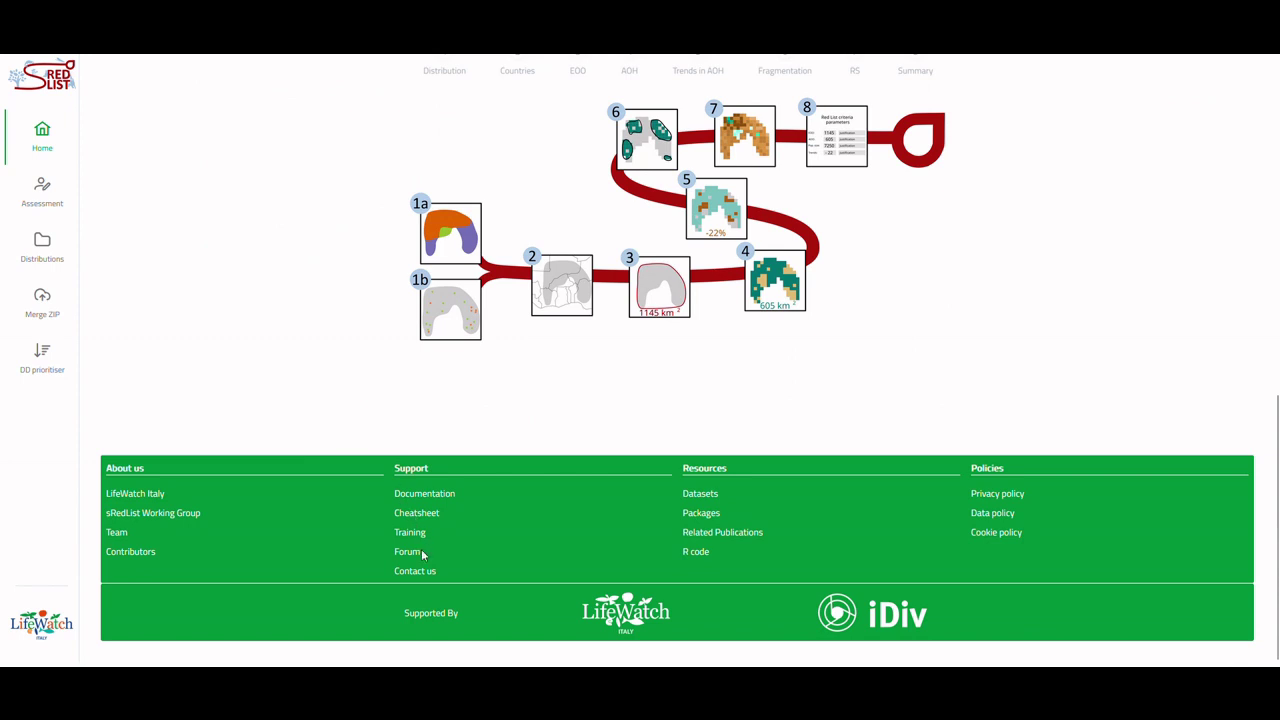